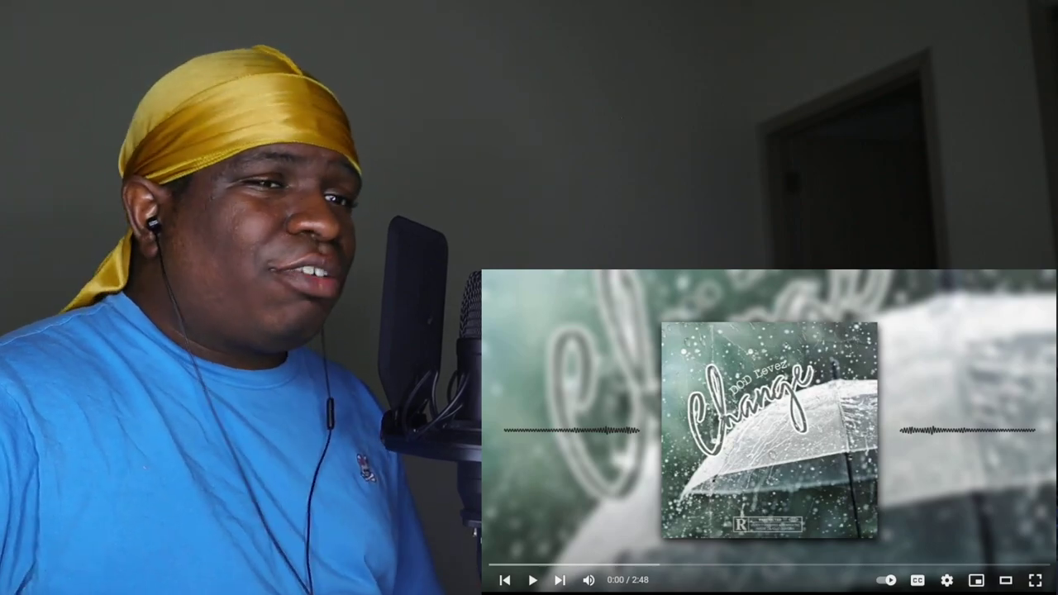
key("space")
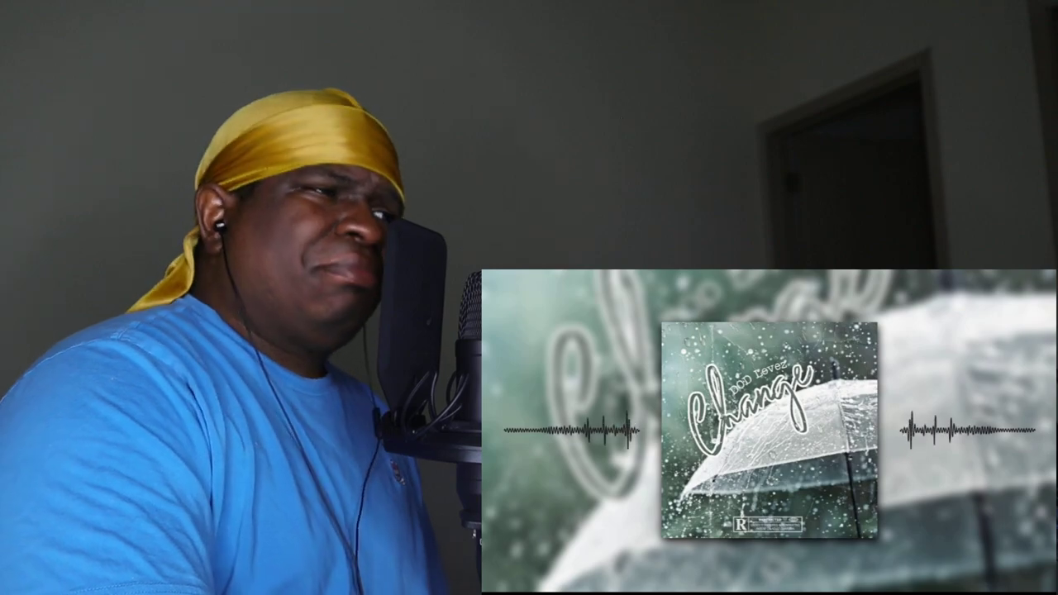
key("space")
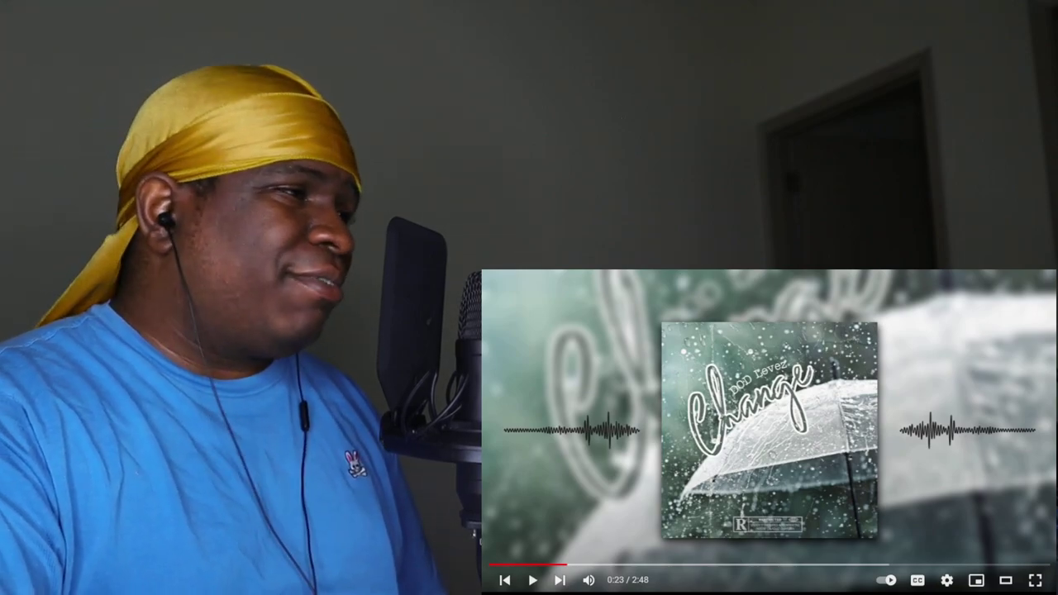
key("Left")
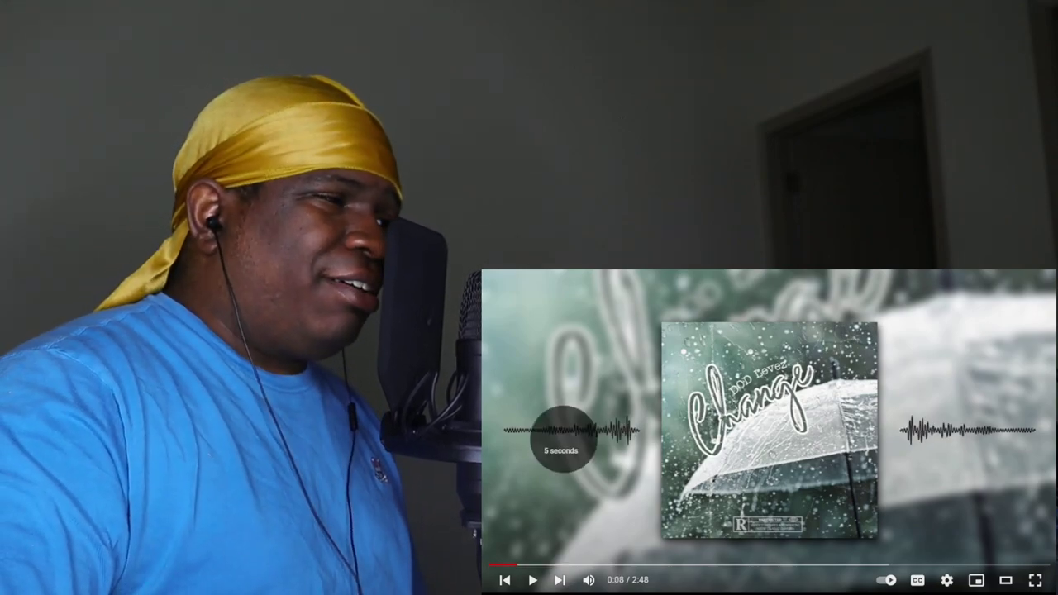
key("space")
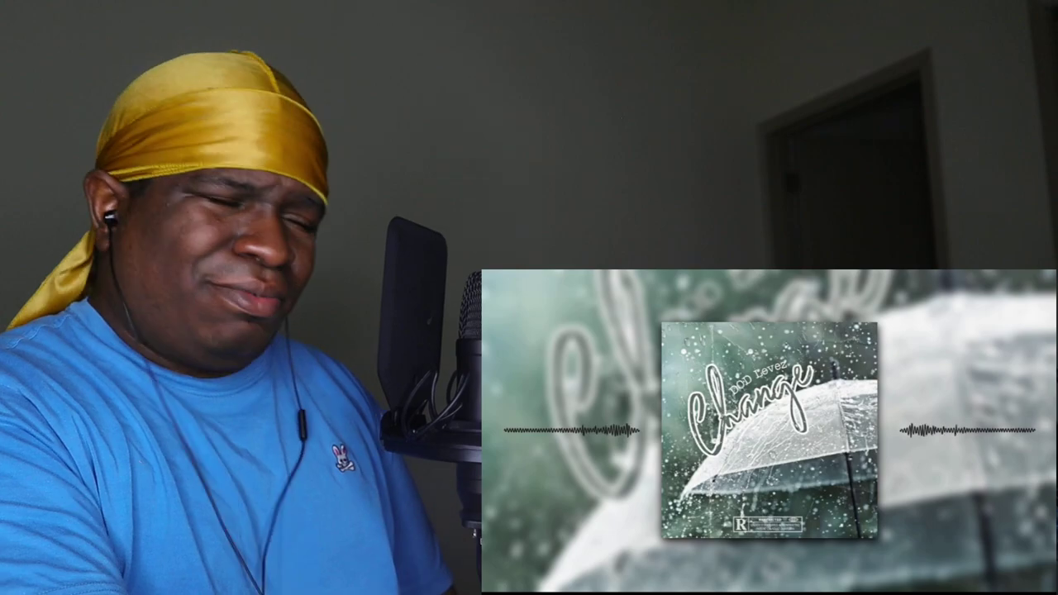
key("space")
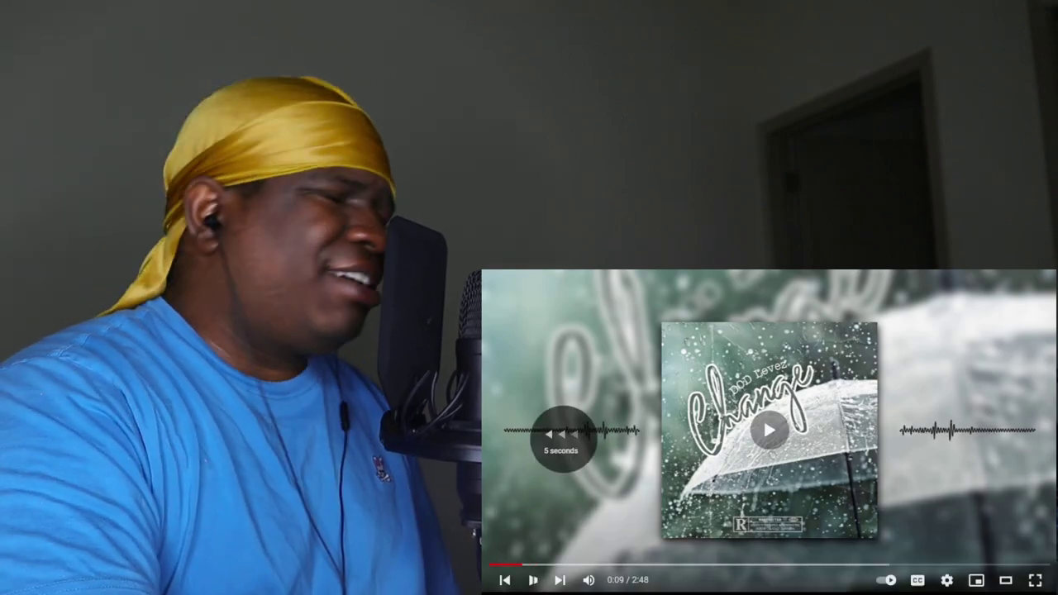
key("space")
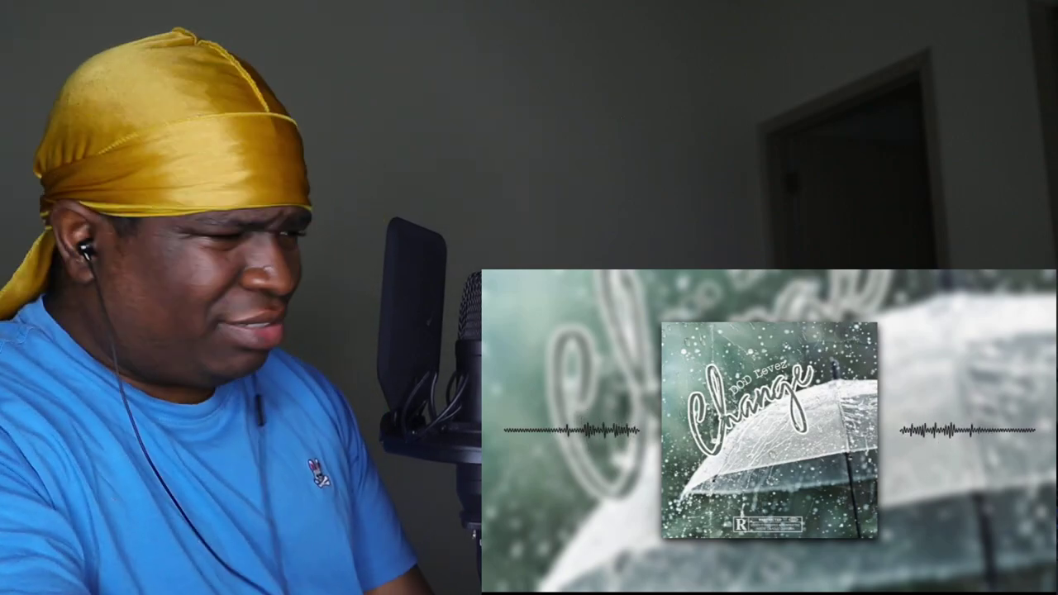
key("space")
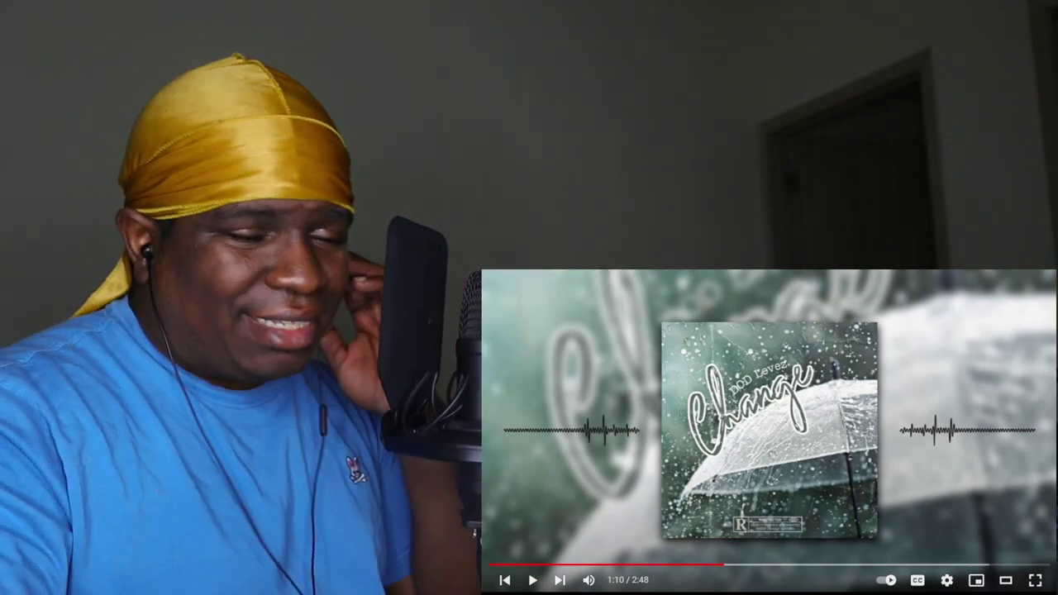
key("space")
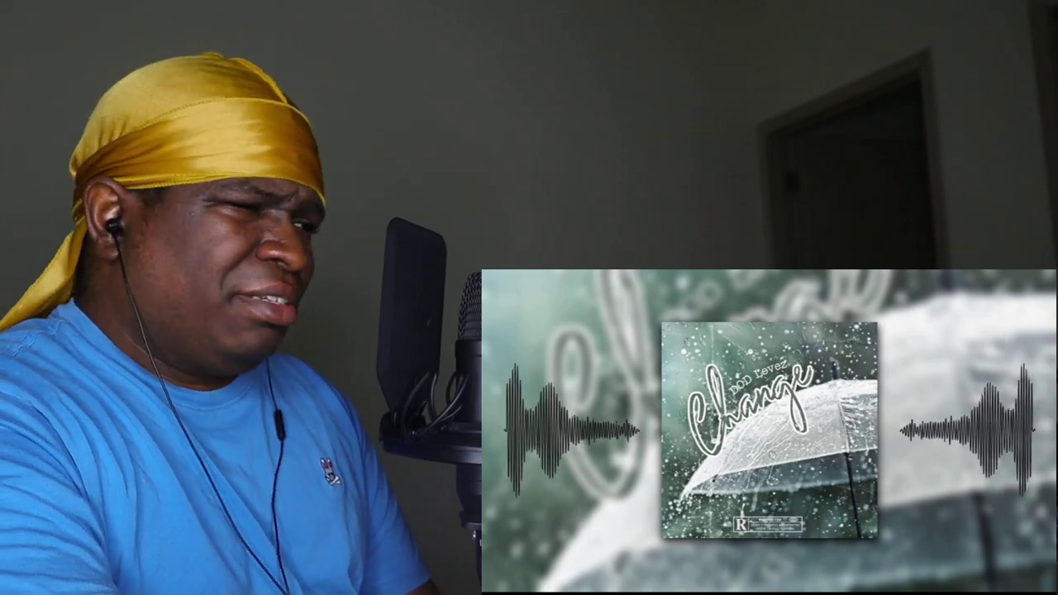
key("space")
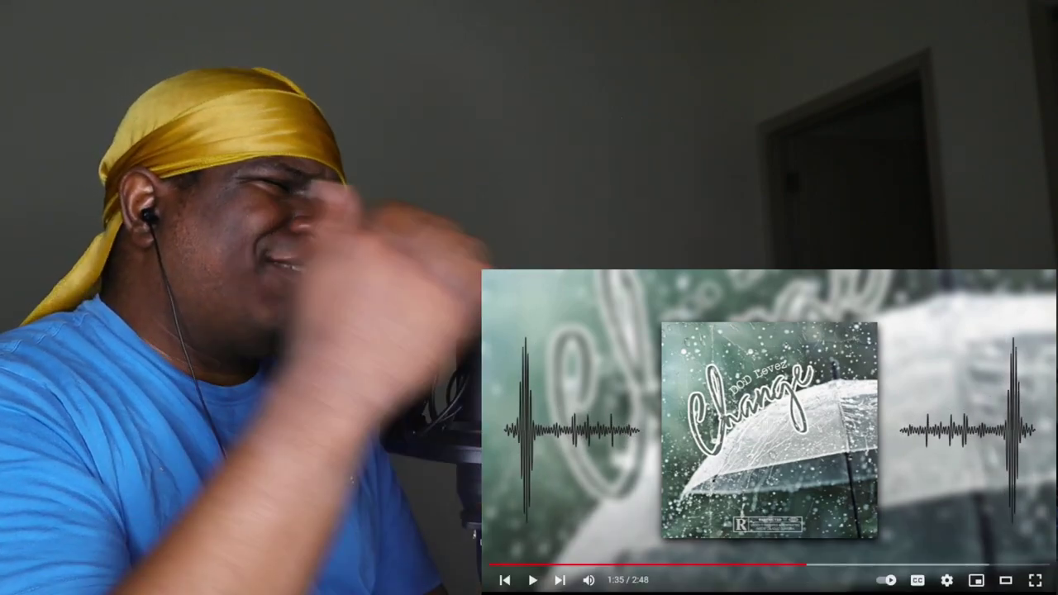